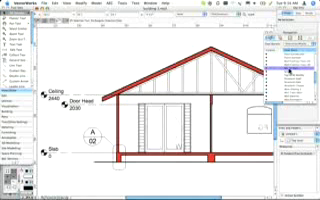
Edit the section-style class to use a light fill colour and a thin line weight
right_click(287, 70)
click(297, 74)
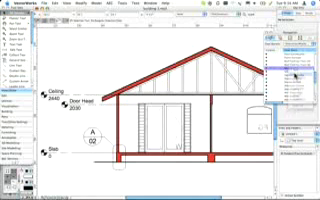
click(138, 67)
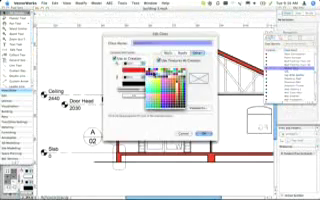
click(150, 88)
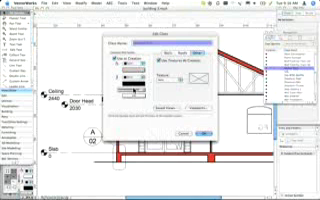
click(140, 92)
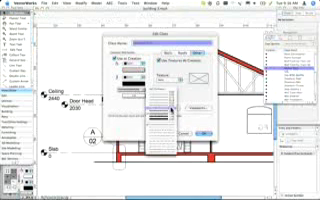
click(172, 112)
click(203, 133)
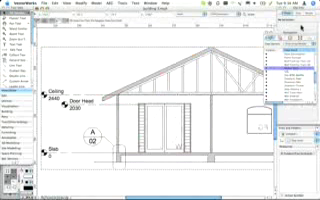
Move the Navigation palette aside and close it
drag(280, 33, 234, 33)
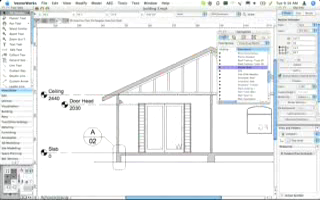
scroll(107, 97, up, 3)
scroll(118, 98, down, 2)
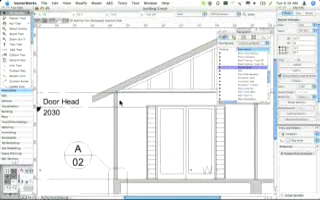
scroll(118, 98, down, 2)
click(220, 32)
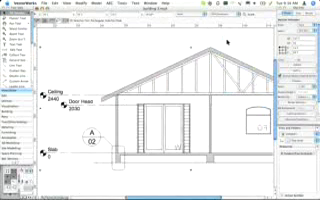
Bring up the Organization dialog with the section-style class selected
click(193, 17)
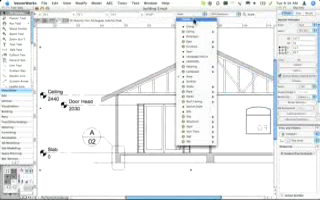
click(193, 22)
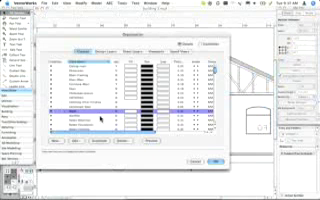
scroll(129, 118, down, 3)
scroll(129, 118, down, 3)
scroll(129, 118, down, 3)
scroll(129, 118, down, 2)
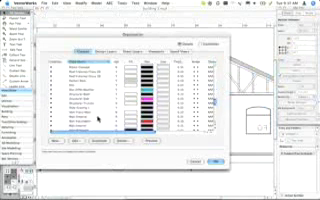
click(75, 80)
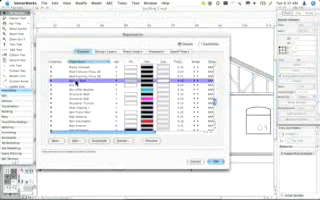
Give the section-style class a red fill and pattern, then accept both dialogs
right_click(74, 82)
click(86, 88)
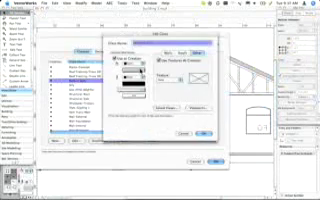
click(140, 70)
click(142, 86)
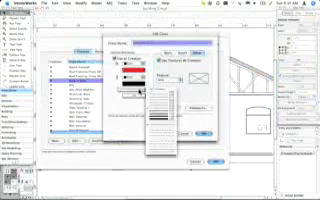
click(158, 117)
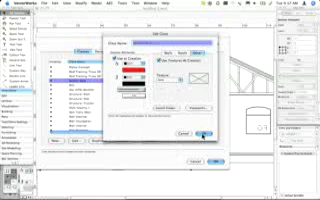
click(203, 133)
key(Return)
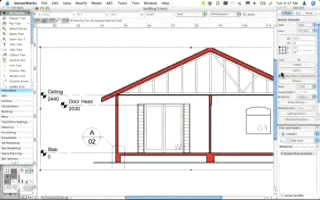